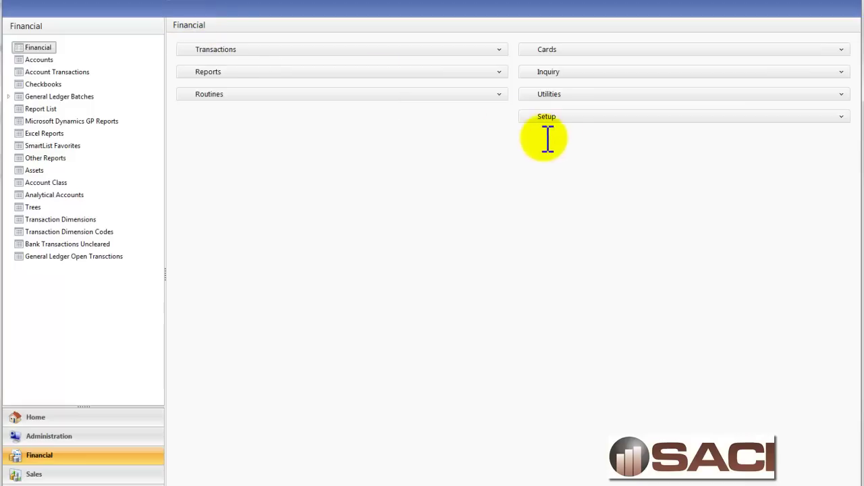
# - Open the Quick Journal setup and enter journal ID PREPAID INSURAN with the description Prepaid Insurance
pyautogui.click(837, 116)
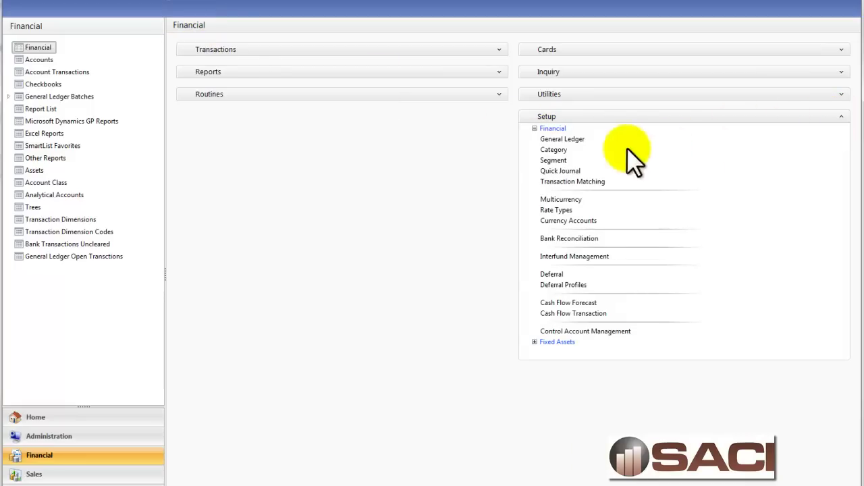
pyautogui.click(558, 171)
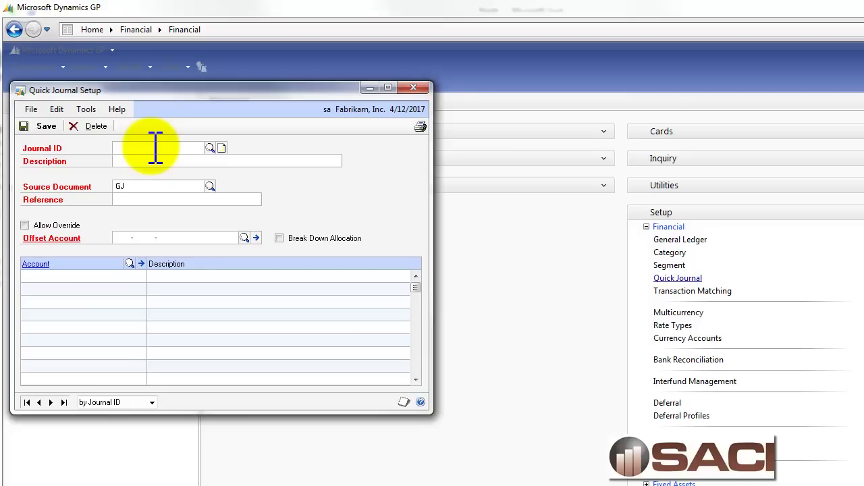
pyautogui.write('PREPAID INSURAN')
pyautogui.press('Tab')
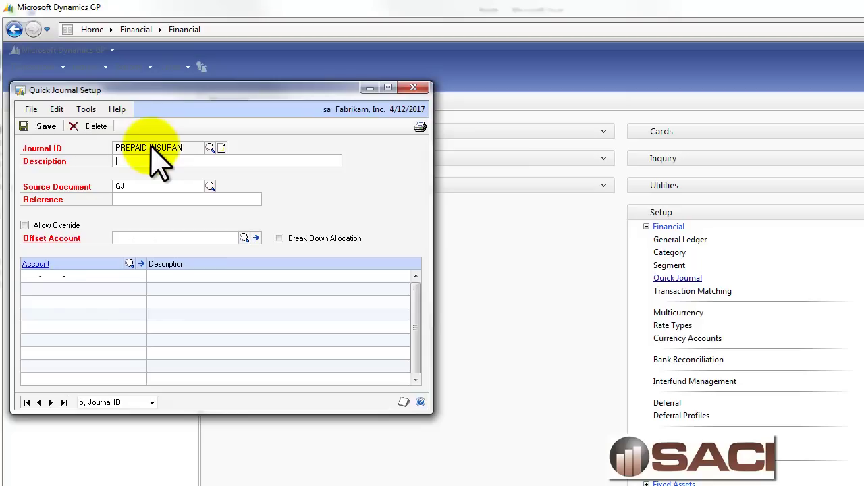
pyautogui.write('Prepaid Insurance')
pyautogui.press('Tab')
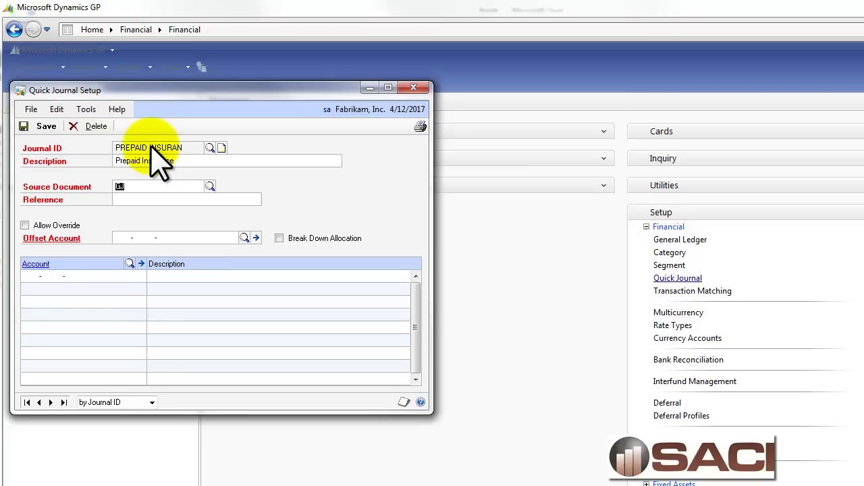
# - Set the quick journal's reference to Record Prepaid Insurance, keeping GJ as the source document
pyautogui.click(139, 196)
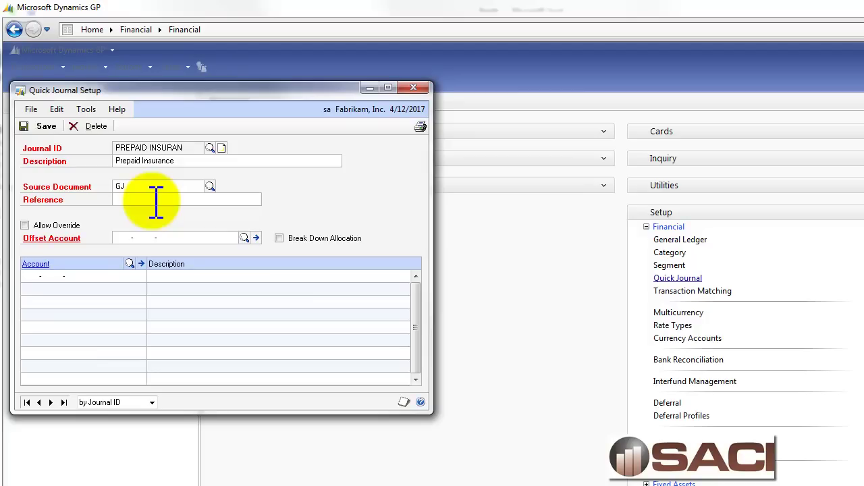
pyautogui.write('ecord Prepaid Insurance')
pyautogui.press('Tab')
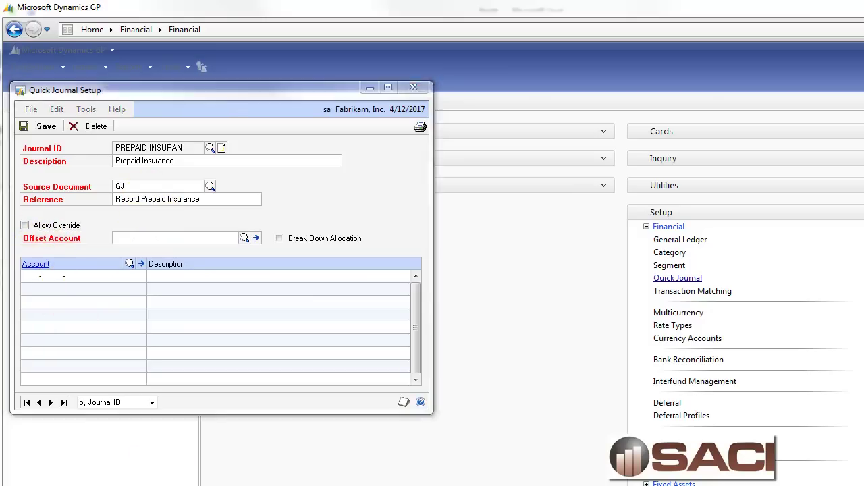
# - Switch to the Excel workbook and review the four insurance expense lines with their debit amounts
pyautogui.hotkey('alt', 'Tab')
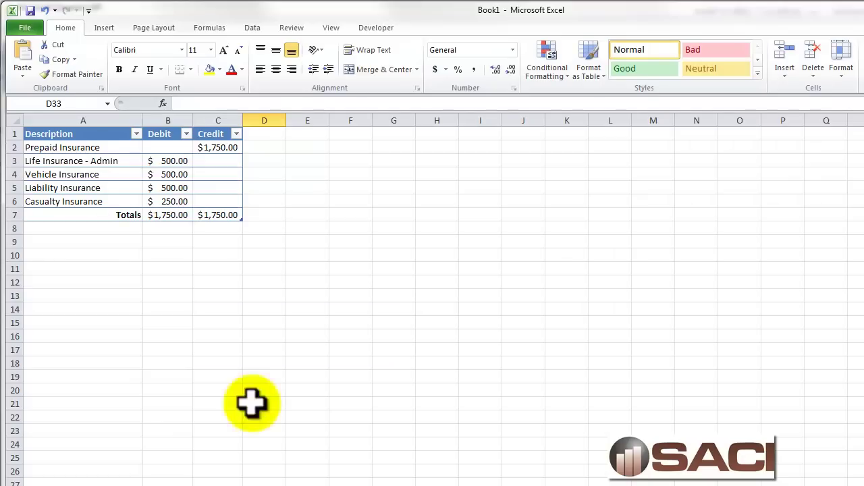
pyautogui.click(67, 172)
pyautogui.moveTo(68, 162); pyautogui.dragTo(167, 196)
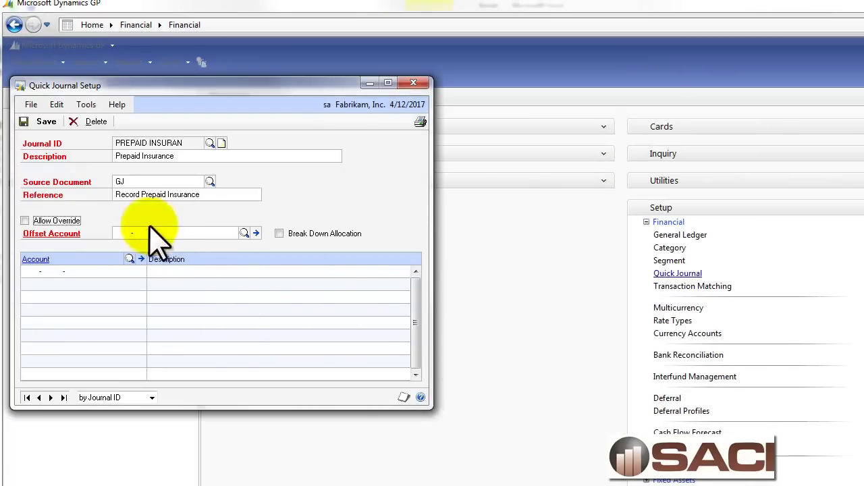
# - In Dynamics GP, look up accounts by description and set the quick journal's offset account to Prepaid Insurance
pyautogui.click(121, 234)
pyautogui.click(245, 233)
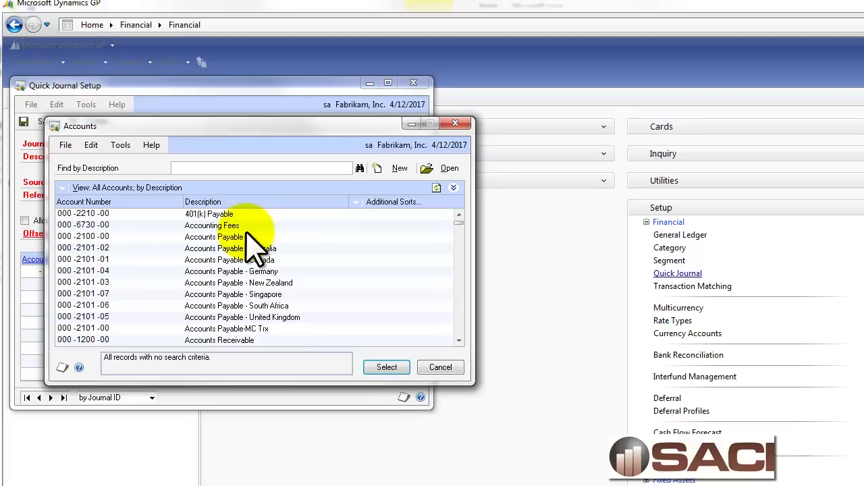
pyautogui.write('pre')
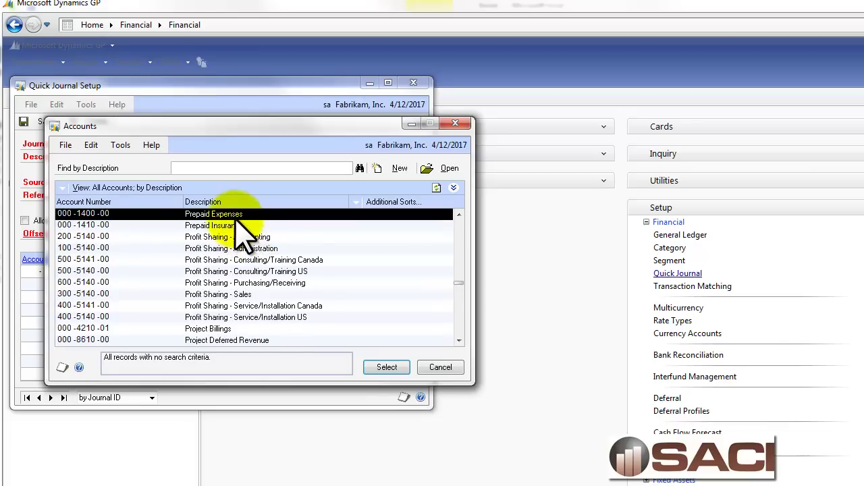
pyautogui.click(230, 226)
pyautogui.click(386, 368)
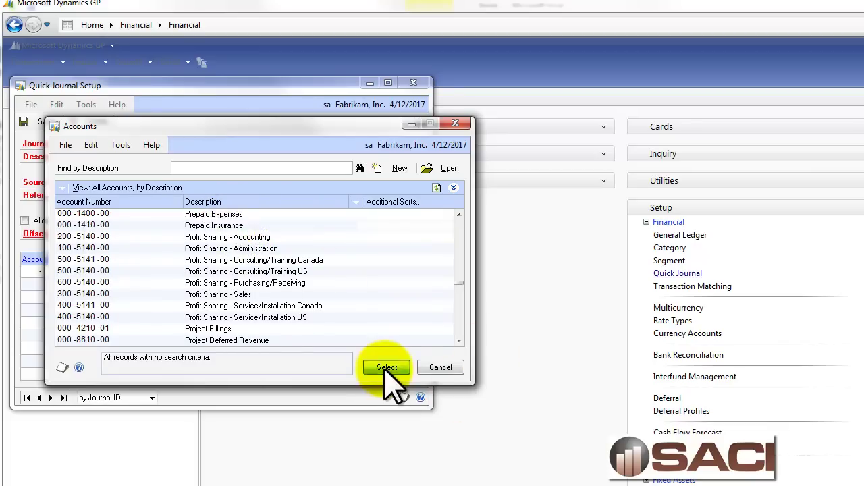
pyautogui.press('Tab')
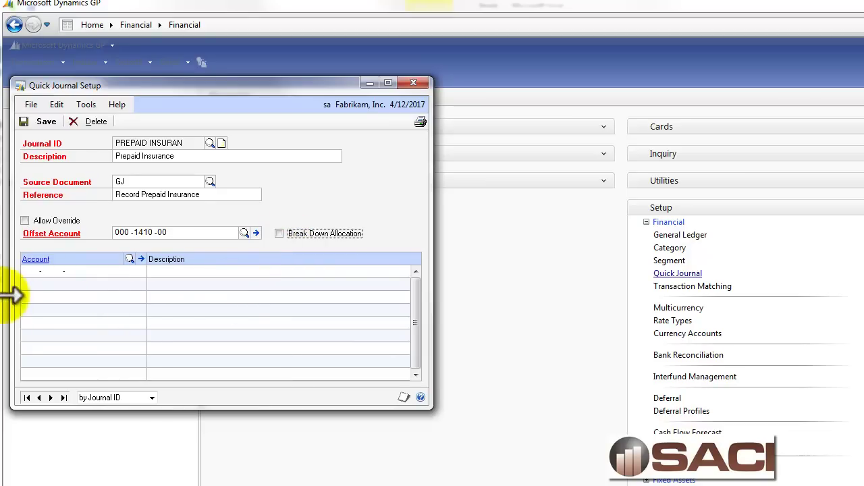
# - Place the Quick Journal Setup window beside the Excel list and add Life Insurance - Administration as the first account line
pyautogui.click(29, 273)
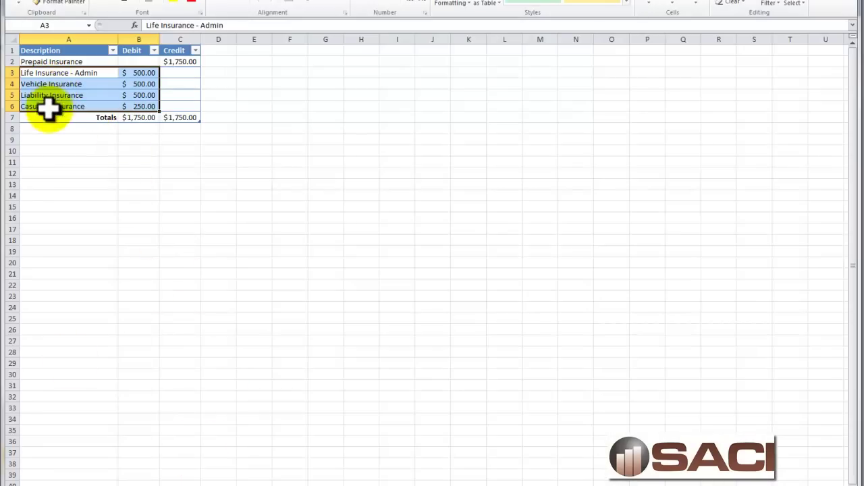
pyautogui.hotkey('alt', 'Tab')
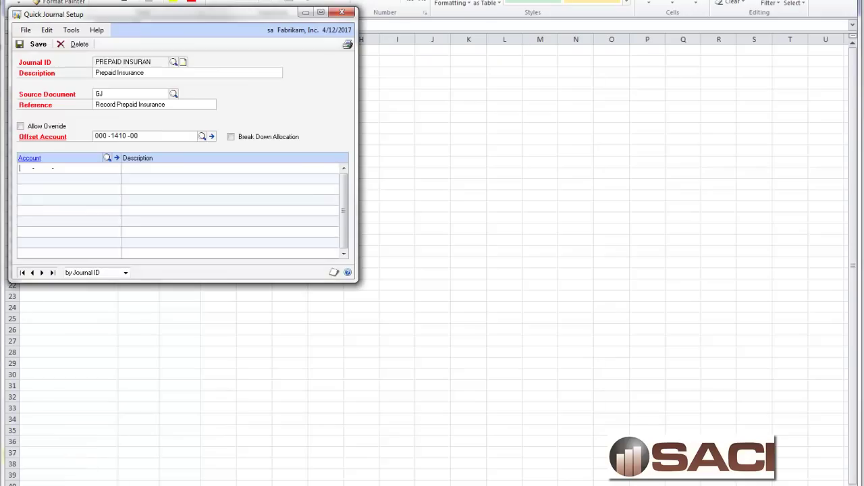
pyautogui.moveTo(138, 17); pyautogui.dragTo(313, 52)
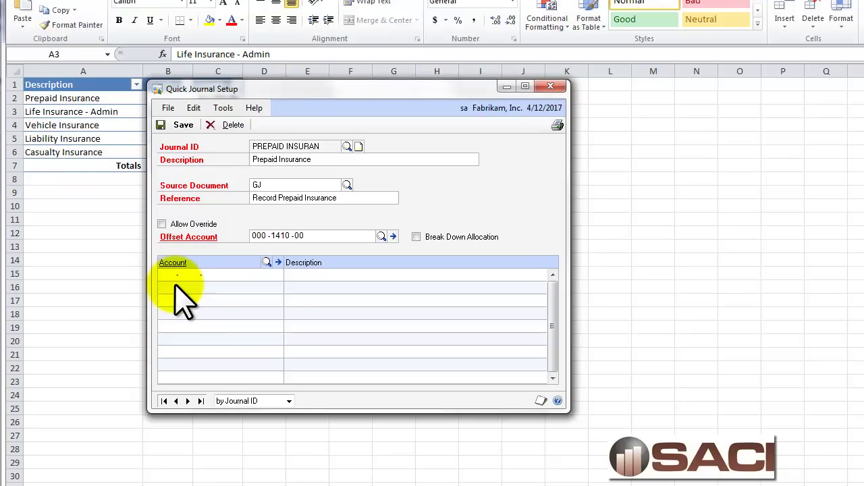
pyautogui.click(266, 262)
pyautogui.moveTo(243, 84); pyautogui.dragTo(412, 89)
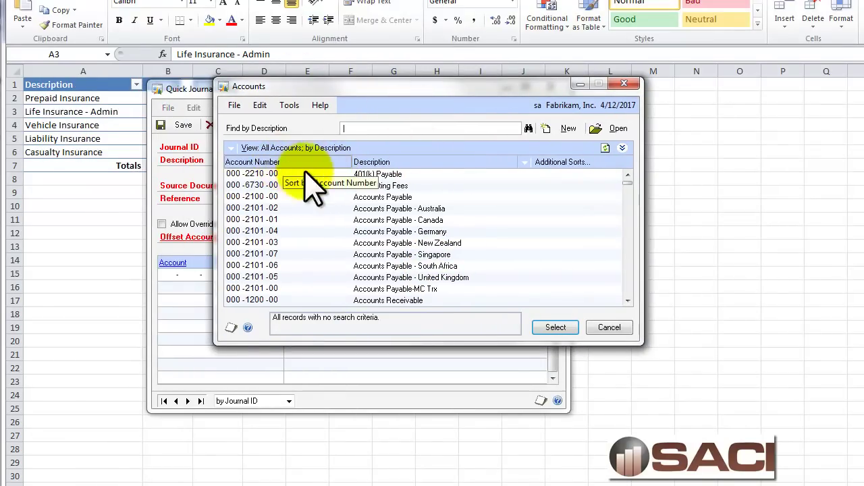
pyautogui.click(397, 128)
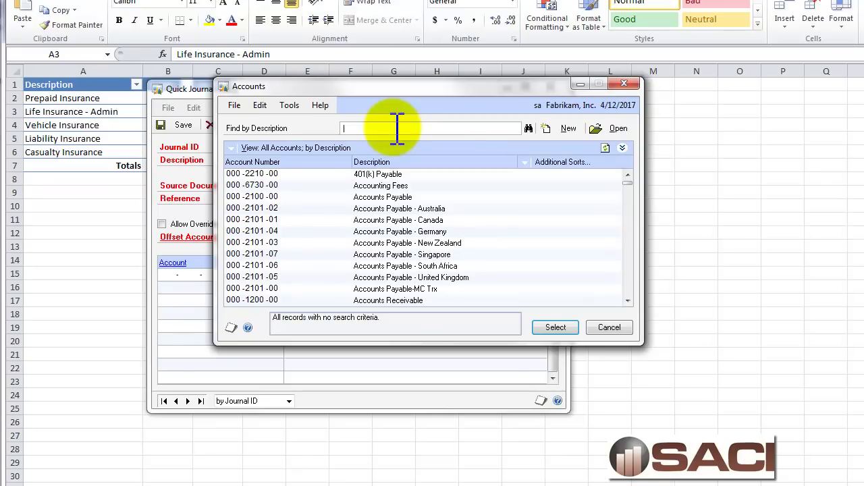
pyautogui.write('life')
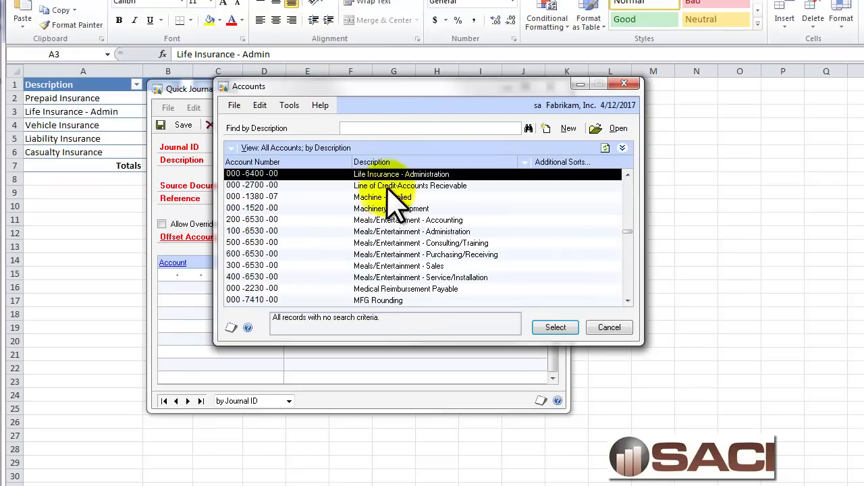
pyautogui.click(556, 328)
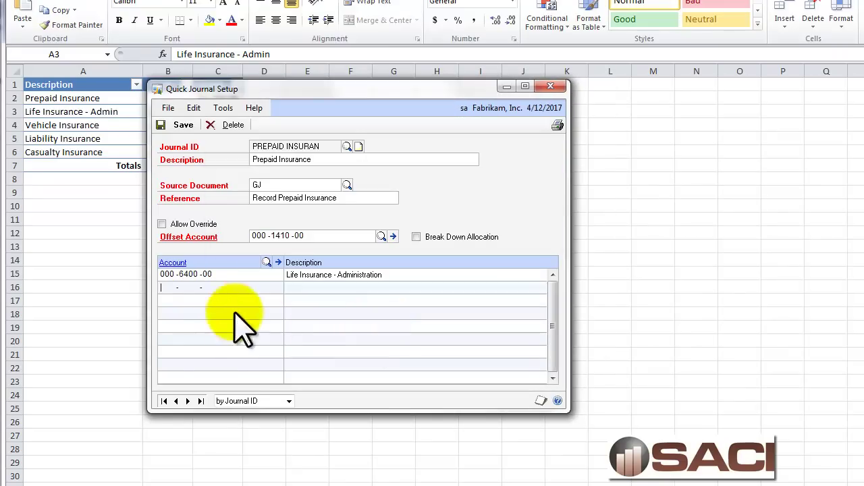
# - Sort the account lookup by main segment, search for 64, and add Vehicle Insurance as the second account line
pyautogui.click(268, 263)
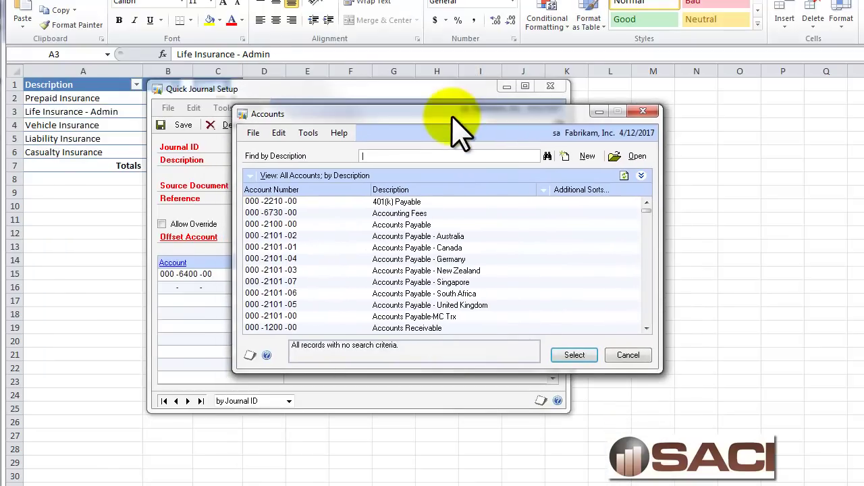
pyautogui.click(570, 192)
pyautogui.click(595, 249)
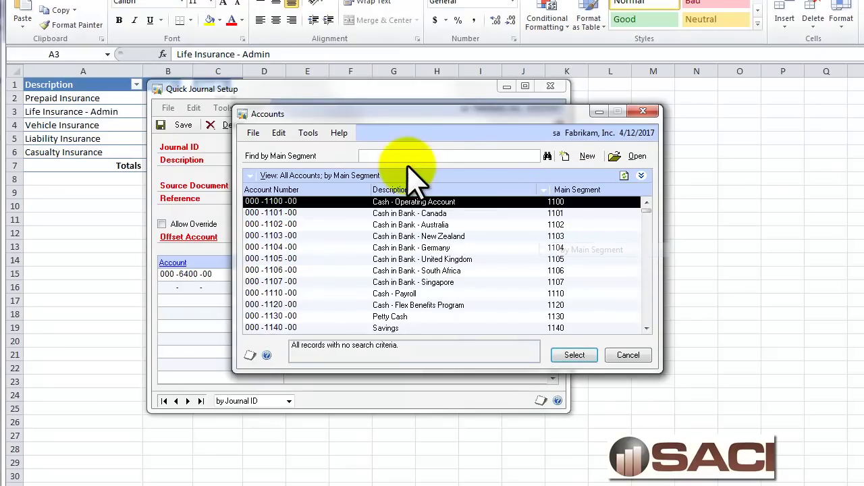
pyautogui.click(376, 156)
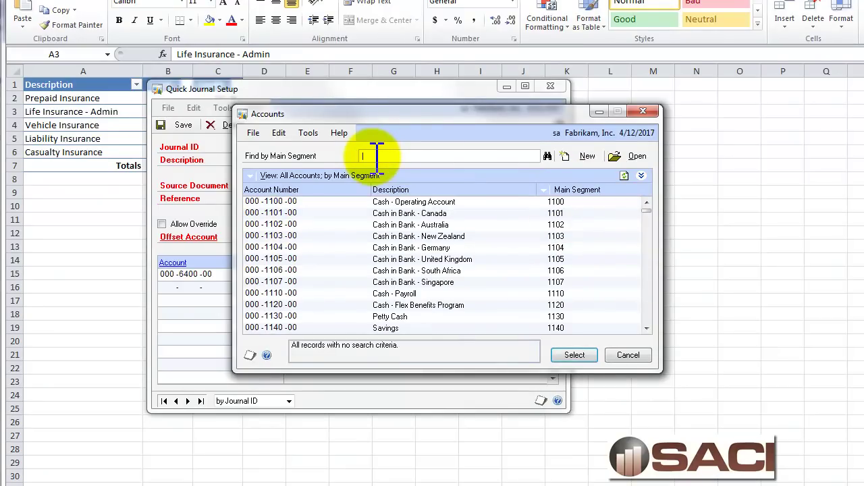
pyautogui.write('64')
pyautogui.press('Return')
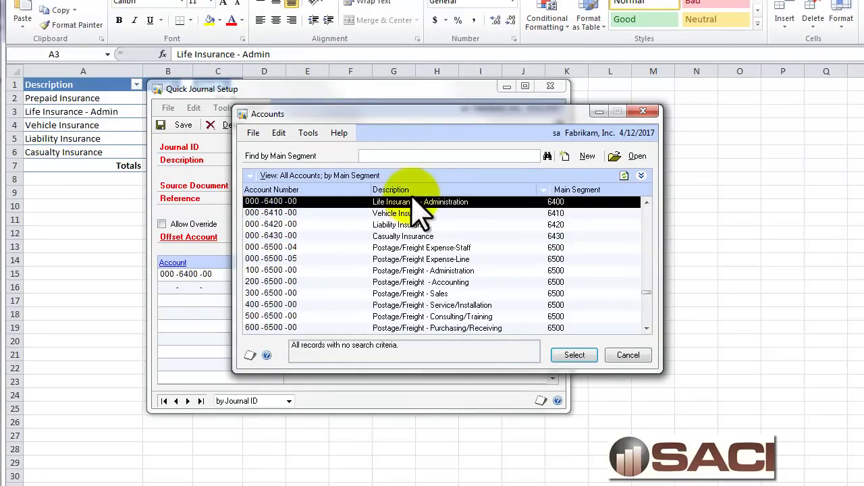
pyautogui.click(399, 213)
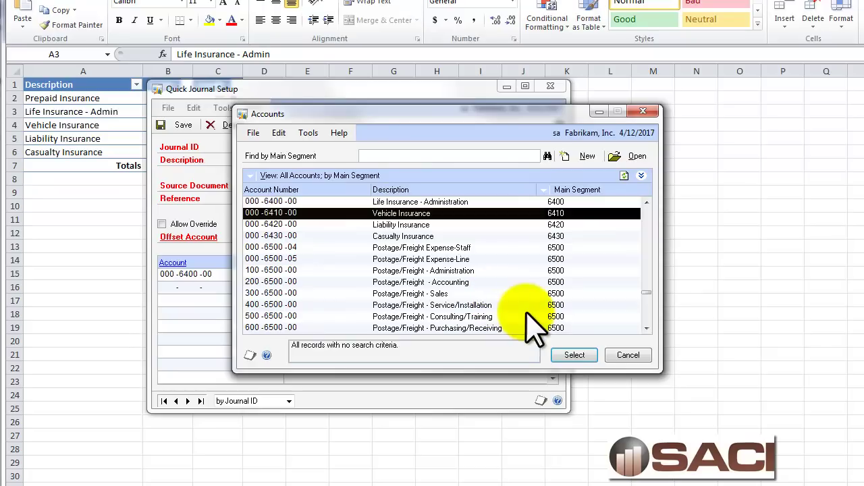
pyautogui.click(574, 356)
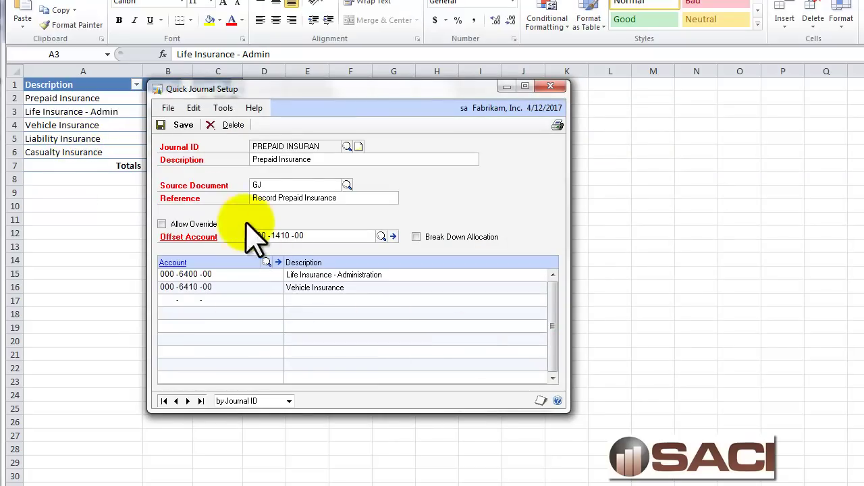
# - Look up main segment 64 and add Liability Insurance as the third account line
pyautogui.click(265, 262)
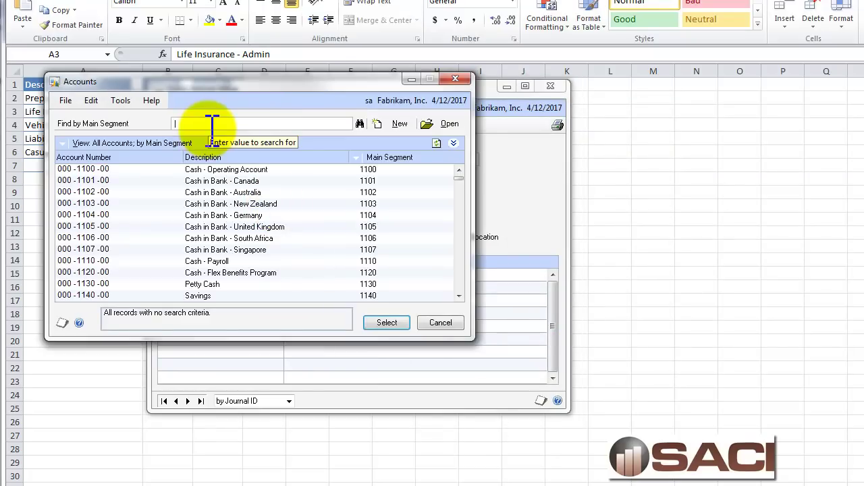
pyautogui.write('64')
pyautogui.press('Return')
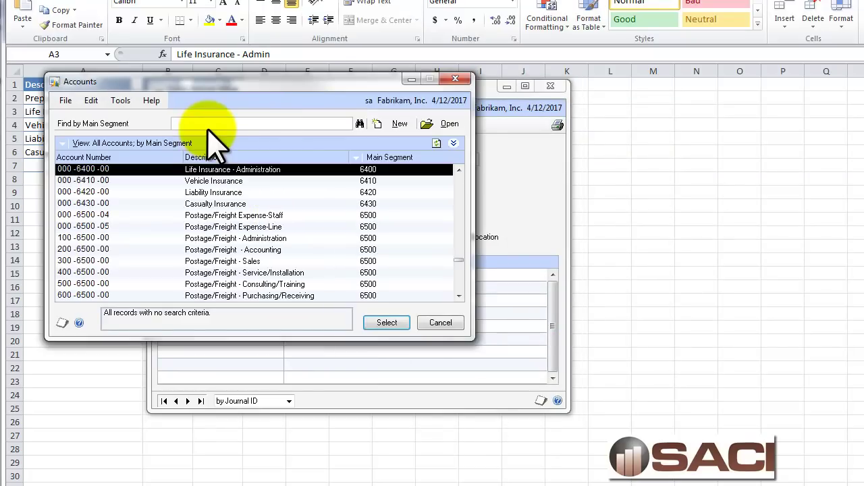
pyautogui.click(231, 192)
pyautogui.click(387, 322)
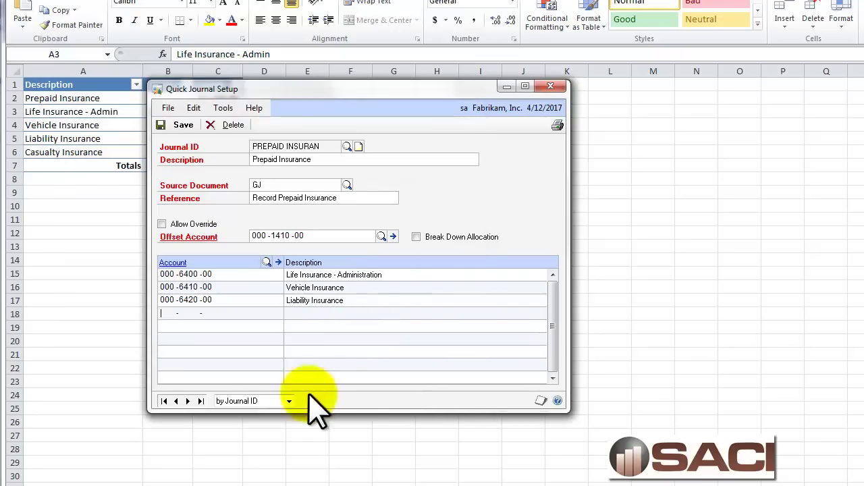
# - Look up main segment 64, add Casualty Insurance as the fourth account line, and save the quick journal setup
pyautogui.click(266, 262)
pyautogui.click(196, 123)
pyautogui.write('64')
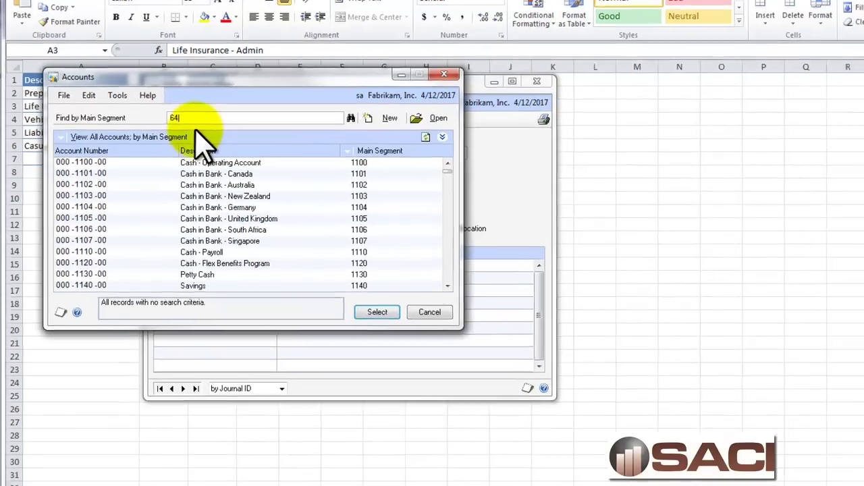
pyautogui.press('Return')
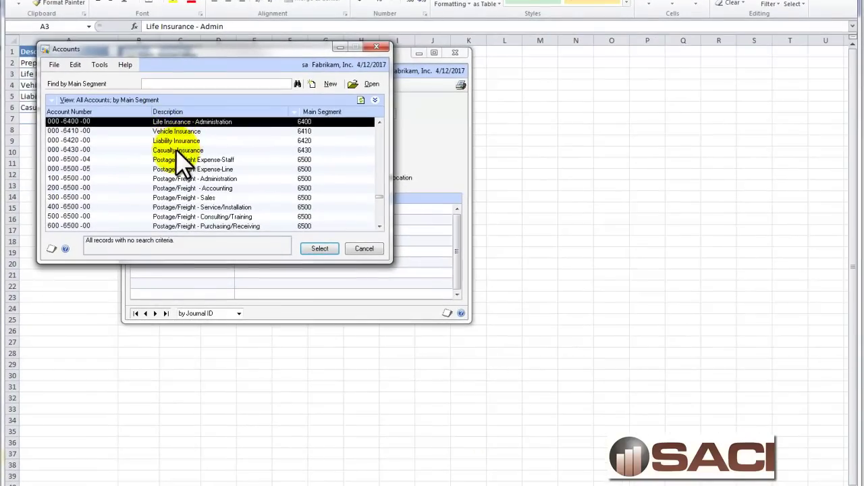
pyautogui.click(177, 150)
pyautogui.click(328, 248)
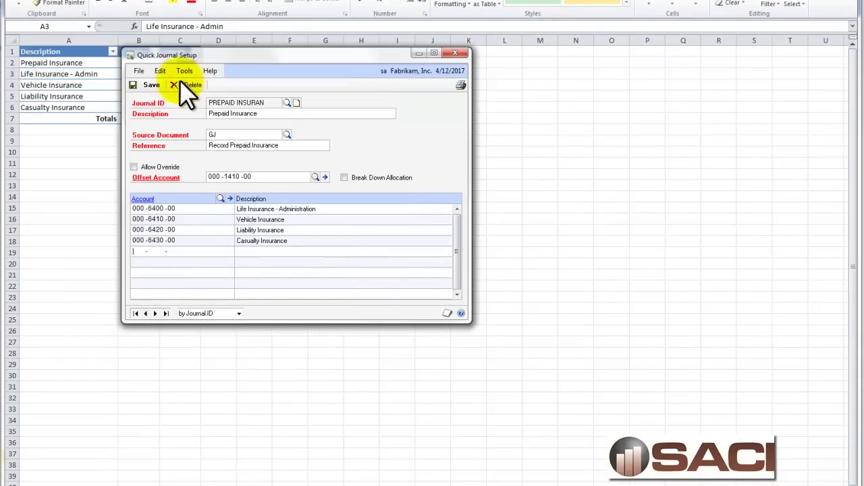
pyautogui.click(143, 85)
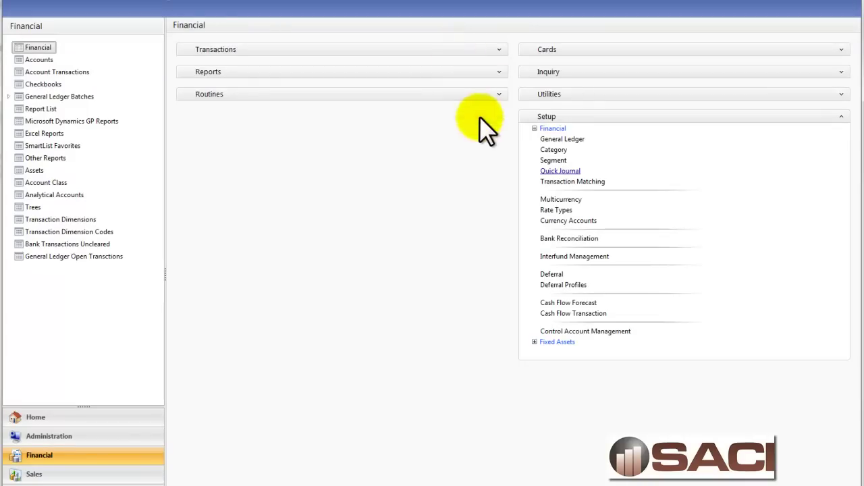
# - Open Quick Journal entry from the Financial transactions and move its window clear of the screen edge
pyautogui.click(841, 116)
pyautogui.click(500, 52)
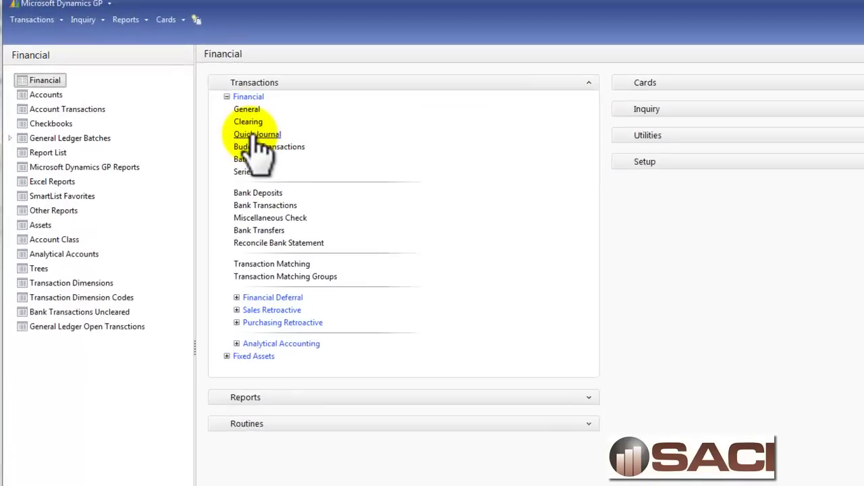
pyautogui.click(258, 134)
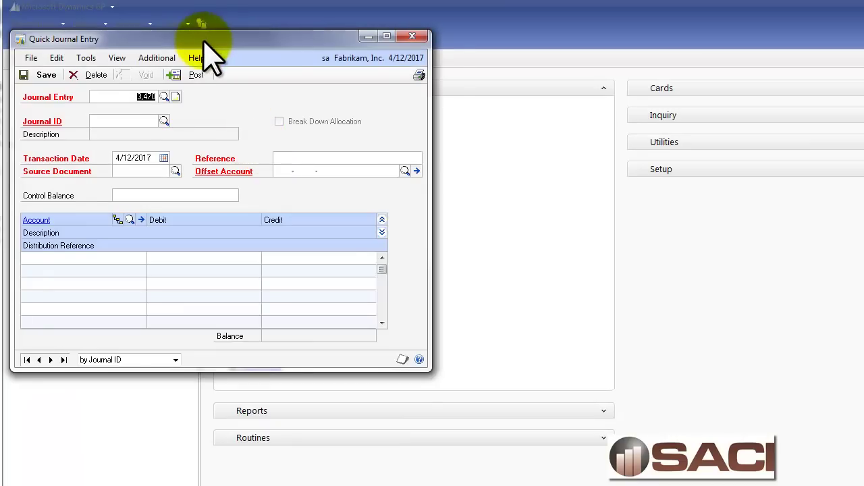
pyautogui.moveTo(202, 40); pyautogui.dragTo(251, 57)
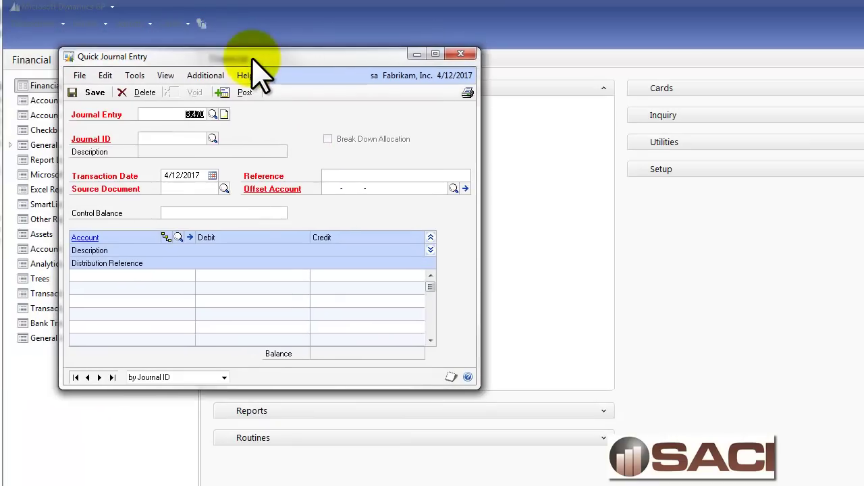
# - Load the PREPAID INSURAN quick journal, set its control balance to $1,750.00, and place the entry window beside the Excel insurance figures
pyautogui.click(212, 138)
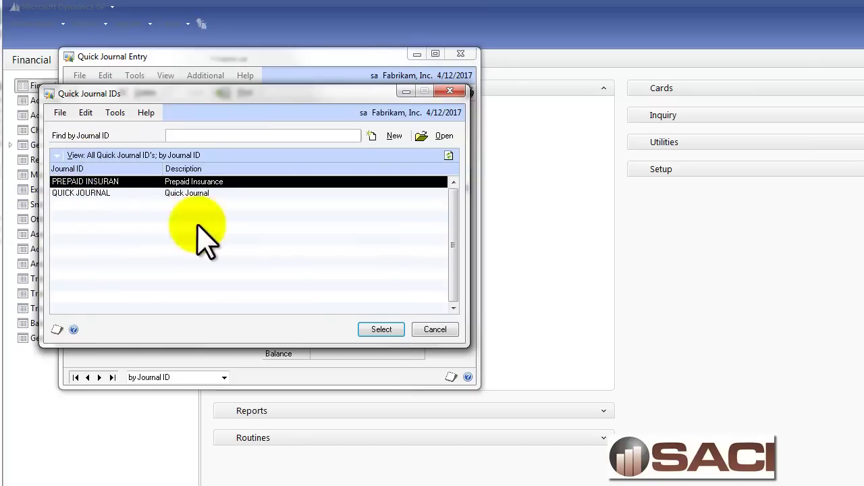
pyautogui.click(385, 330)
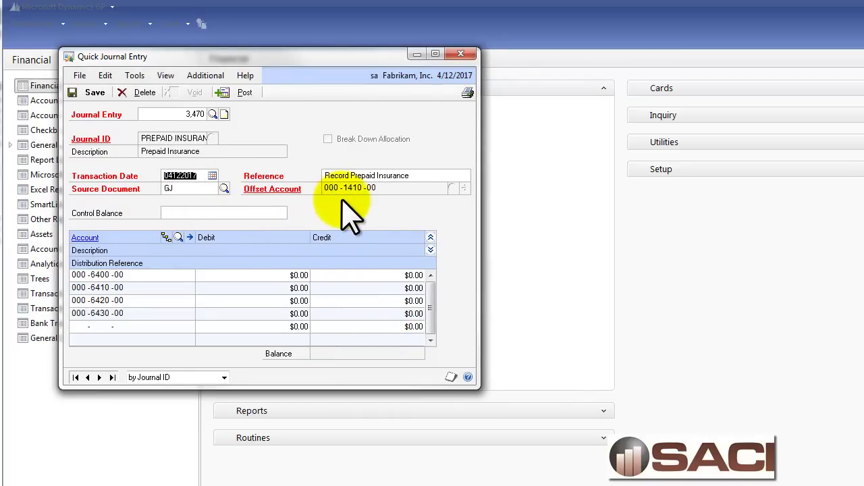
pyautogui.click(243, 214)
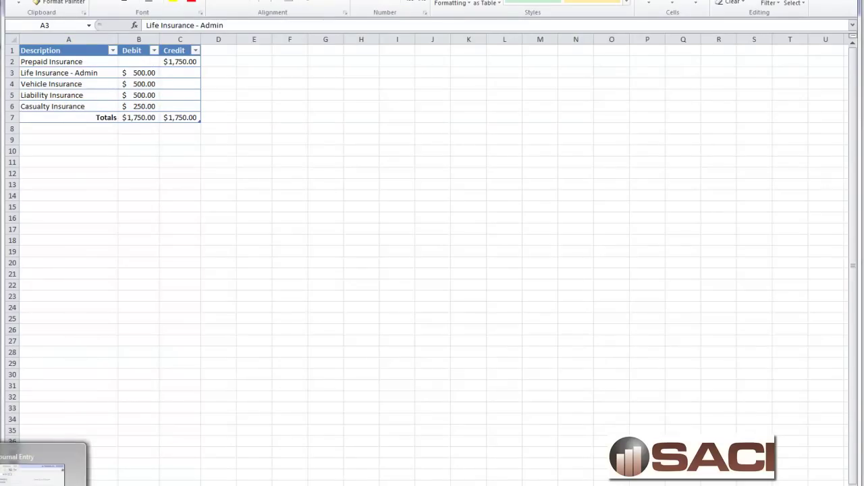
pyautogui.hotkey('alt', 'Tab')
pyautogui.moveTo(241, 21); pyautogui.dragTo(405, 33)
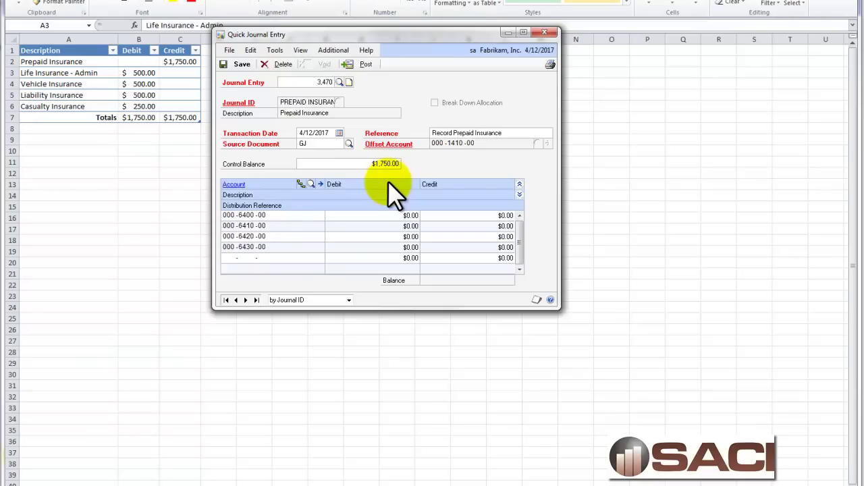
# - Expand the distribution lines to check the account descriptions and distribution references, and collapse them again
pyautogui.click(351, 241)
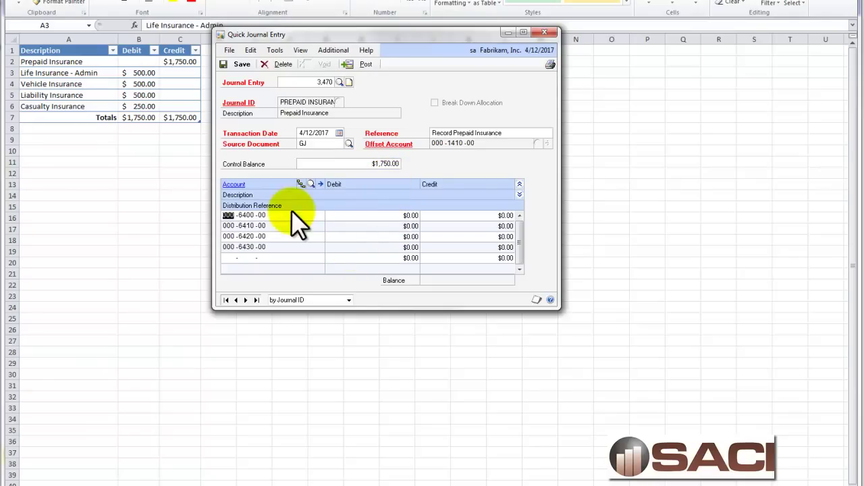
pyautogui.click(519, 195)
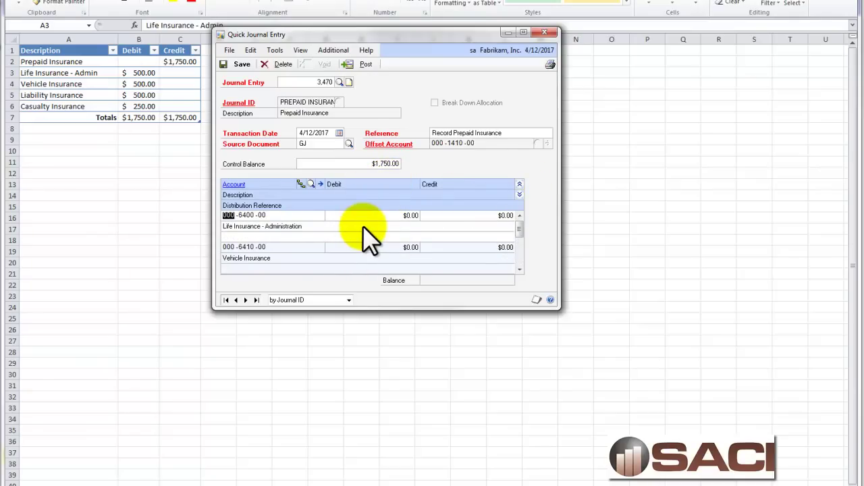
pyautogui.click(249, 235)
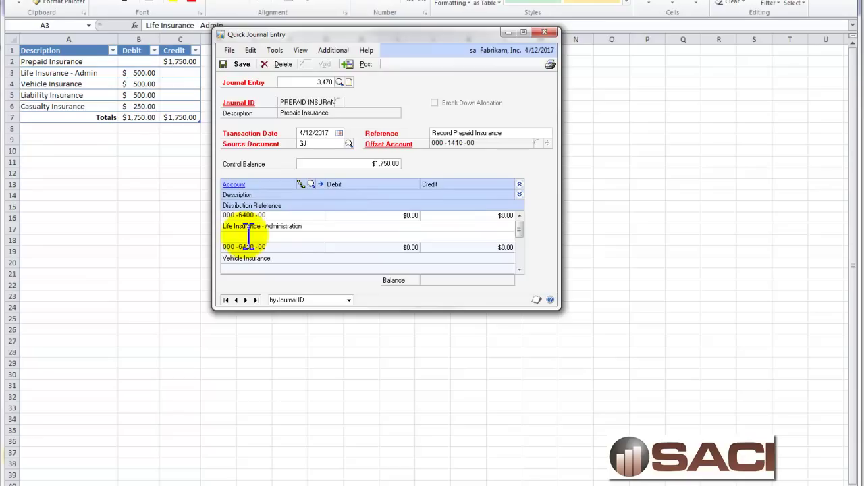
pyautogui.click(519, 184)
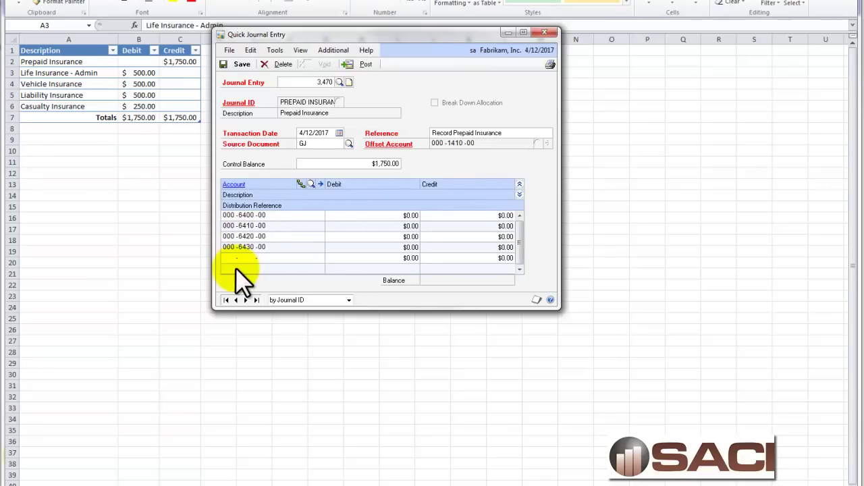
# - Enter debits of $500.00 each for Life, Vehicle and Liability Insurance and $250.00 for Casualty Insurance, and save and close the entry
pyautogui.write('0')
pyautogui.click(383, 222)
pyautogui.write('5')
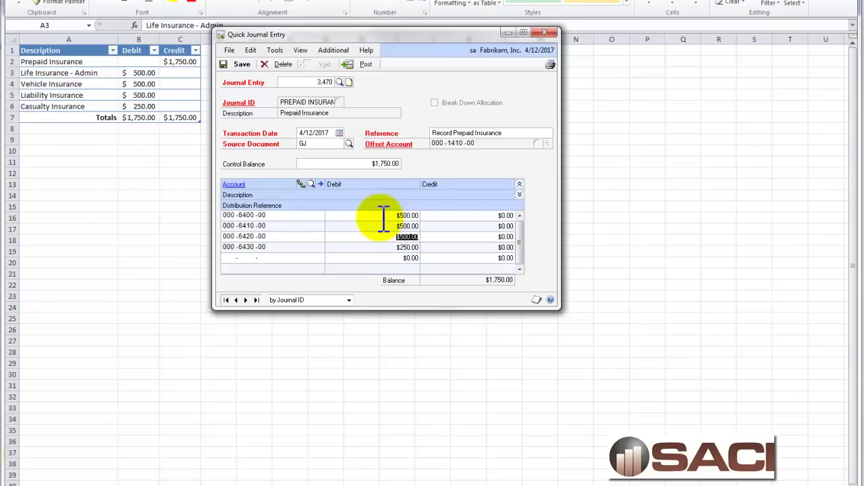
pyautogui.click(237, 64)
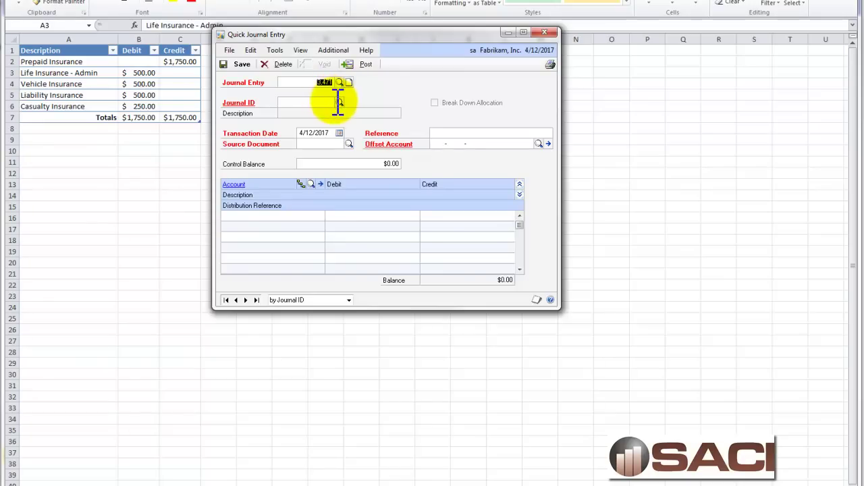
pyautogui.click(545, 32)
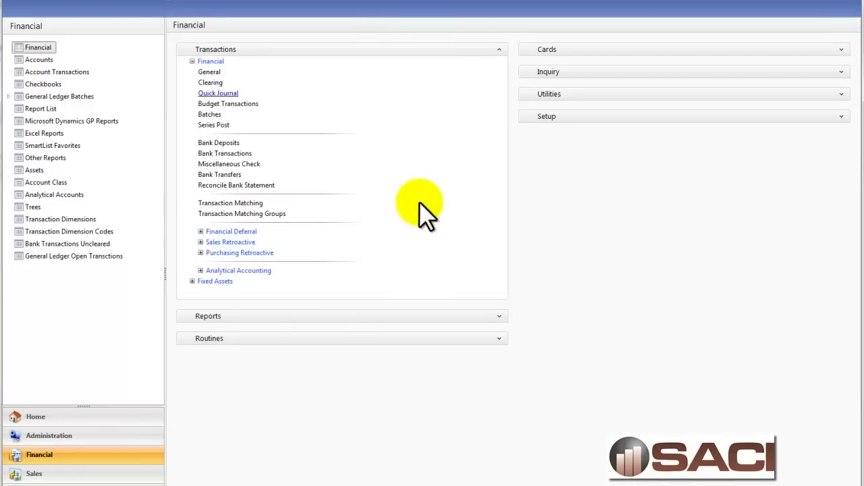
# - Open Series Posting from the Financial transactions, mark the PREPAID INSURAN batch and post it
pyautogui.click(218, 127)
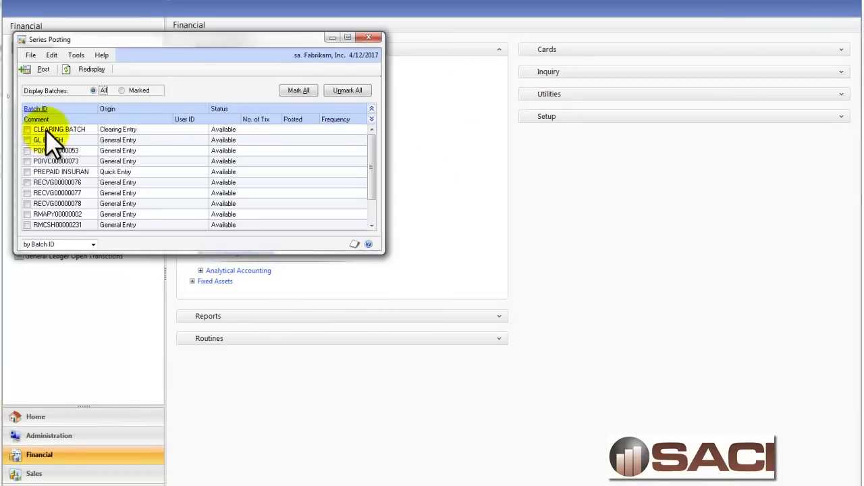
pyautogui.click(28, 172)
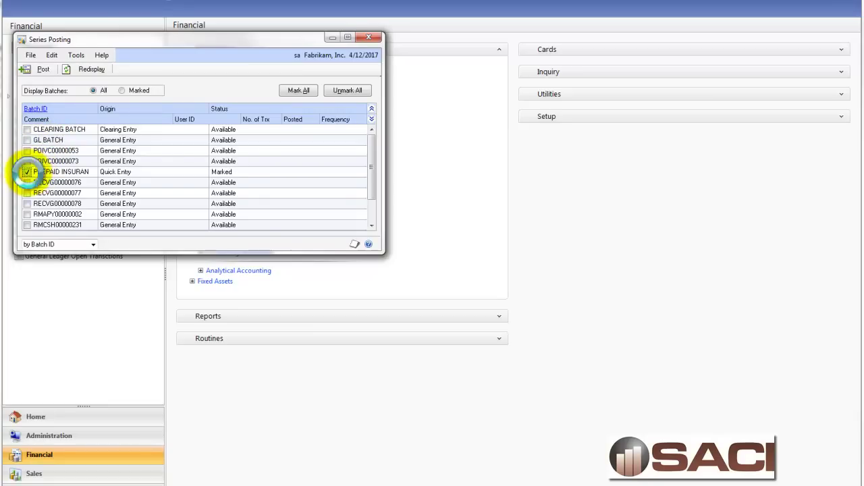
pyautogui.click(41, 69)
# - Output the Quick Posting Journal to screen, skipping the AA General Posting Journal, and widen the report window to show all its columns
pyautogui.click(247, 229)
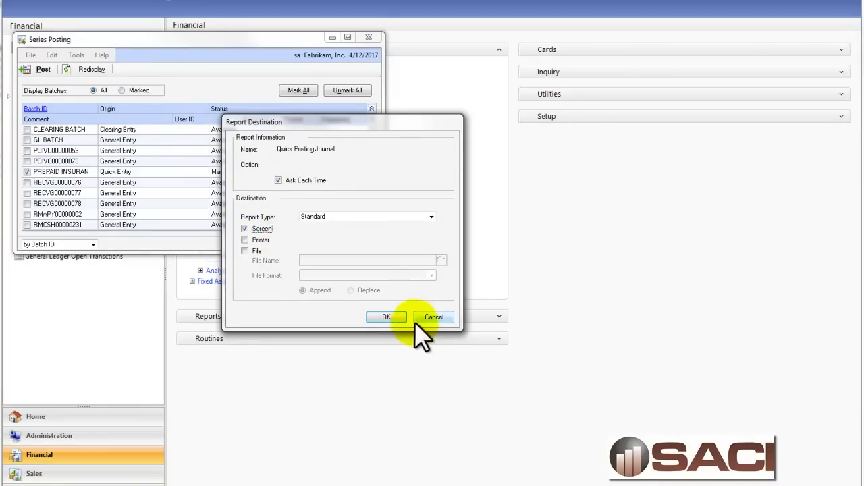
pyautogui.click(393, 316)
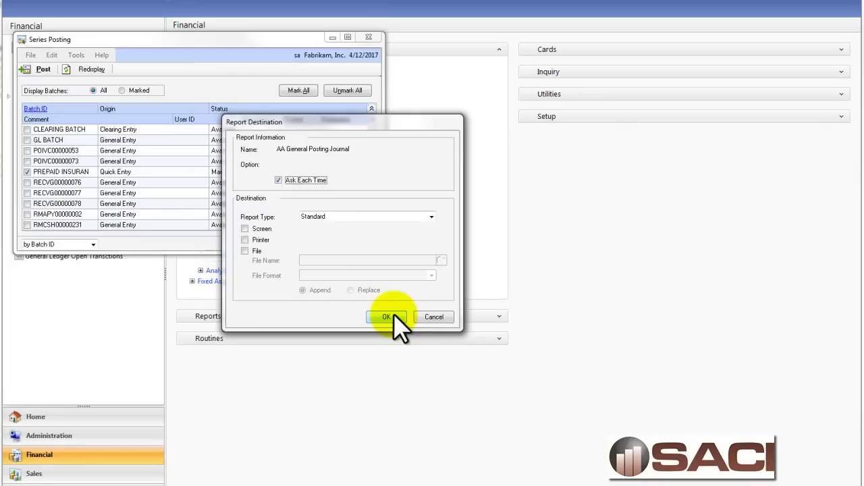
pyautogui.click(432, 317)
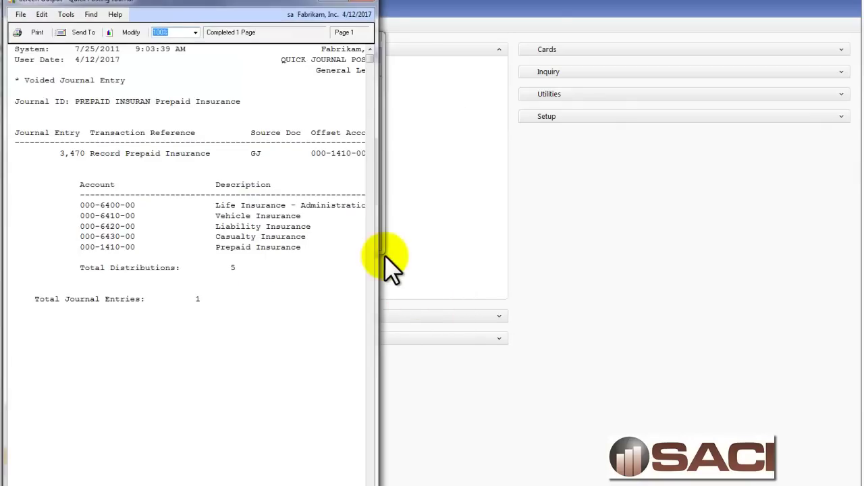
pyautogui.moveTo(376, 256); pyautogui.dragTo(744, 276)
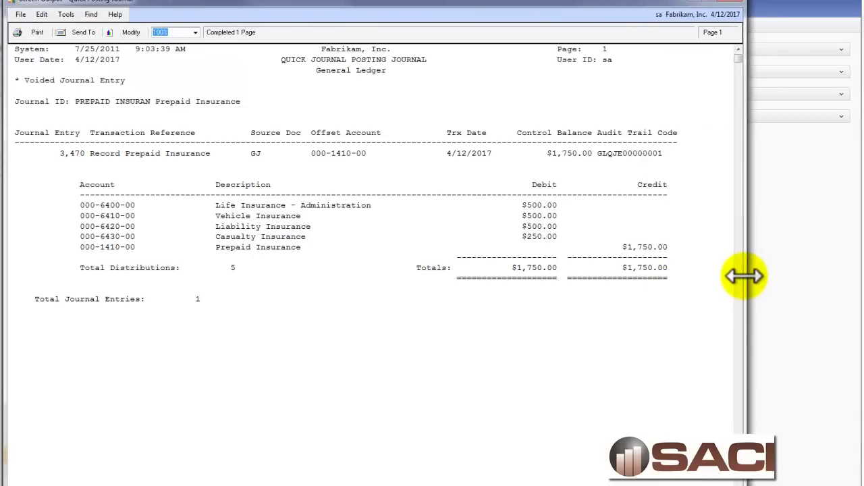